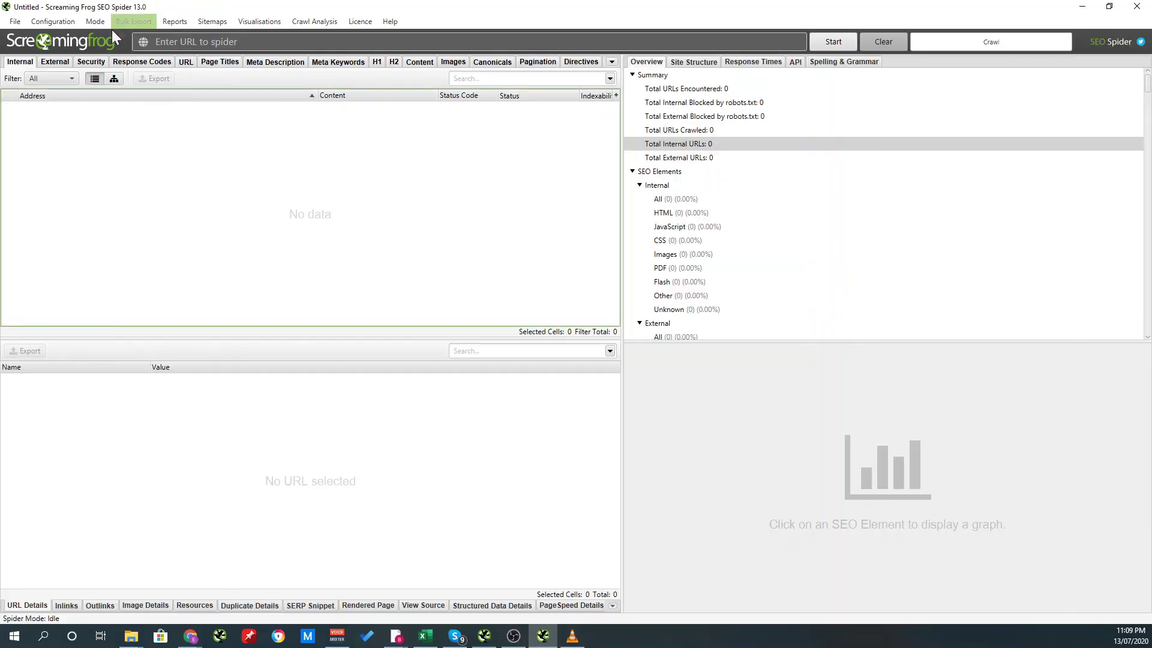
Confirm the Duplicates settings: indexable pages only, near duplicates enabled at 85% similarity threshold.
{"action": "left_click", "coordinate": [59, 22]}
{"action": "mouse_move", "coordinate": [55, 67]}
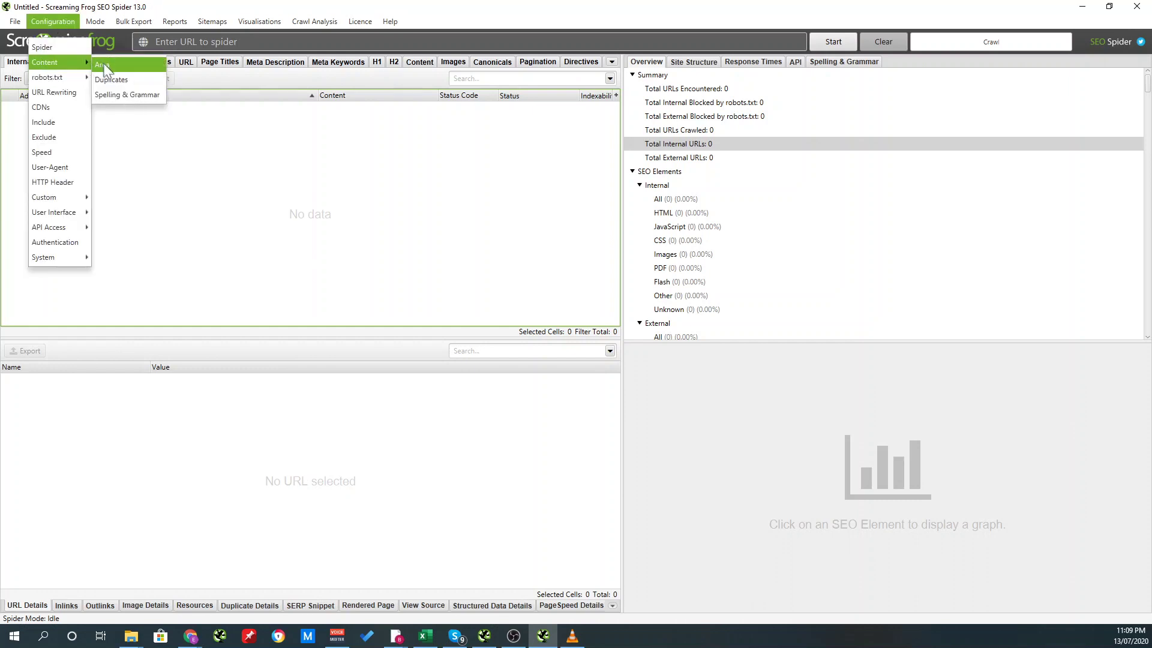
{"action": "left_click", "coordinate": [114, 80]}
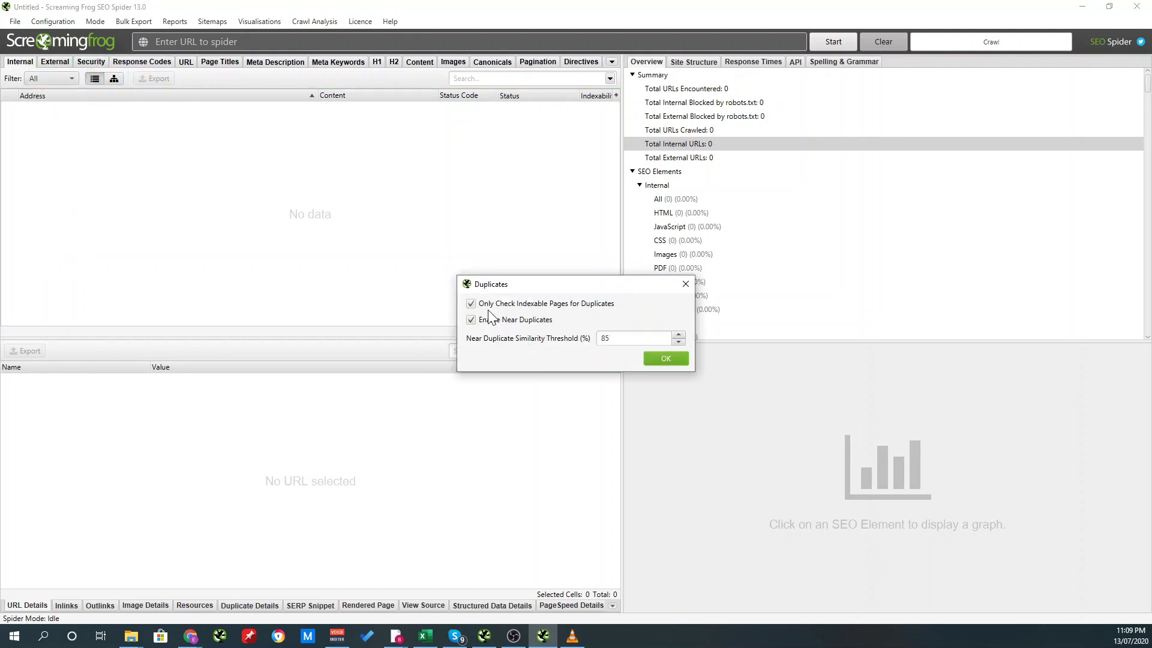
{"action": "mouse_move", "coordinate": [499, 307]}
{"action": "mouse_move", "coordinate": [552, 306]}
{"action": "key", "text": "Tab"}
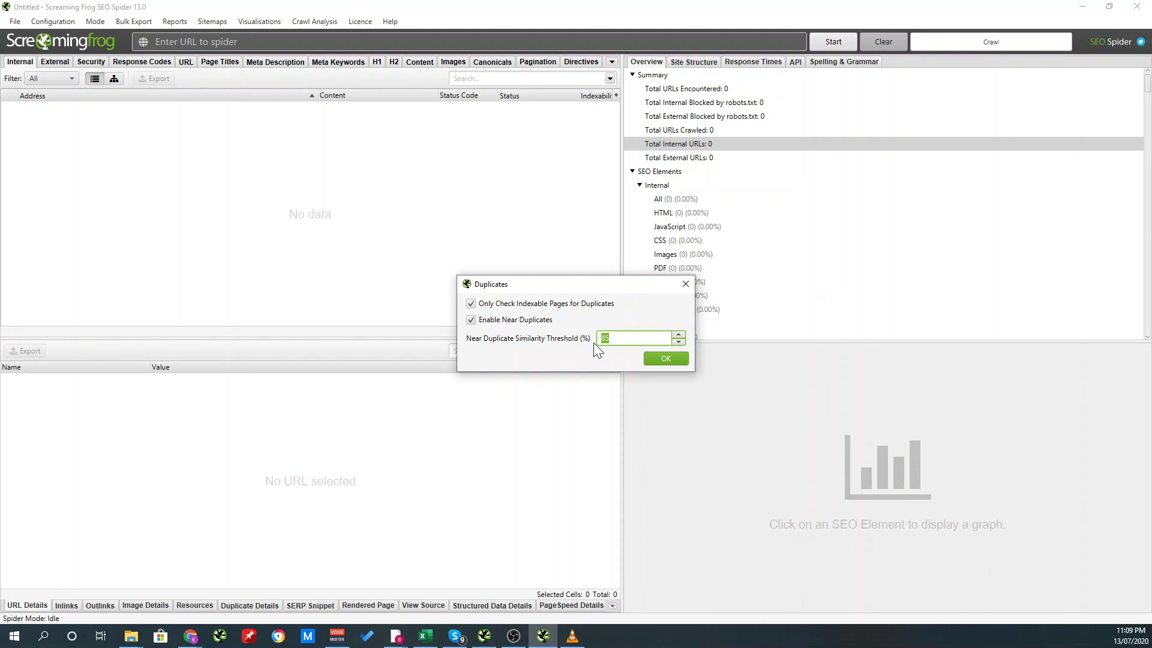
{"action": "key", "text": "Return"}
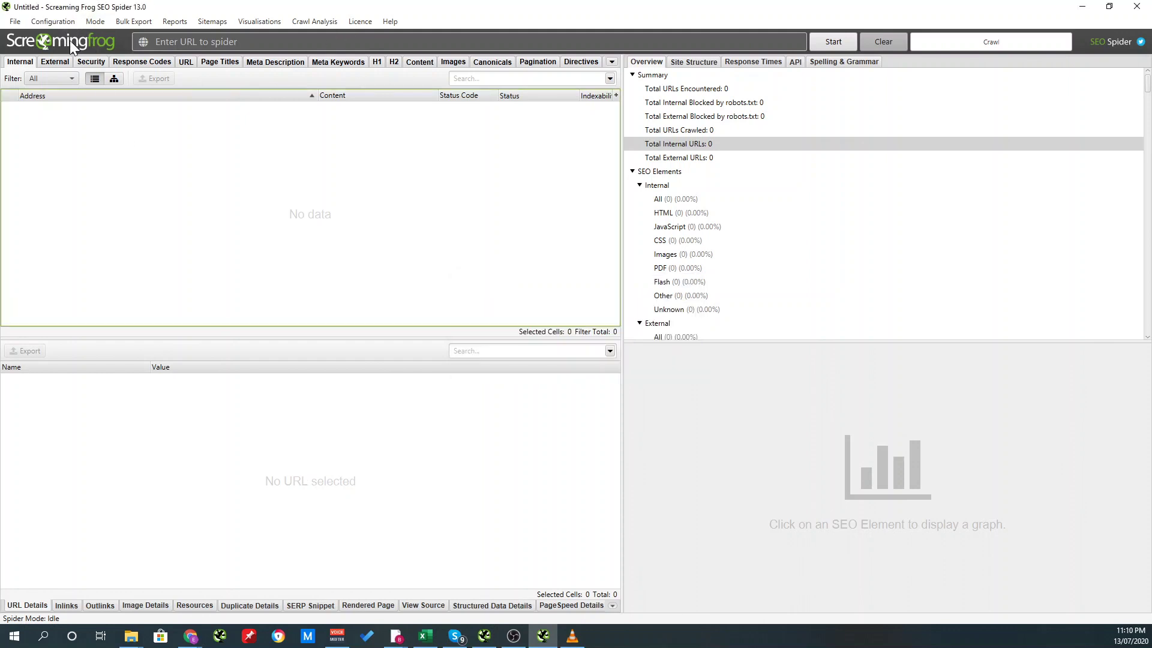
Set the spelling and grammar language to Manual with English (Australia).
{"action": "left_click", "coordinate": [53, 23]}
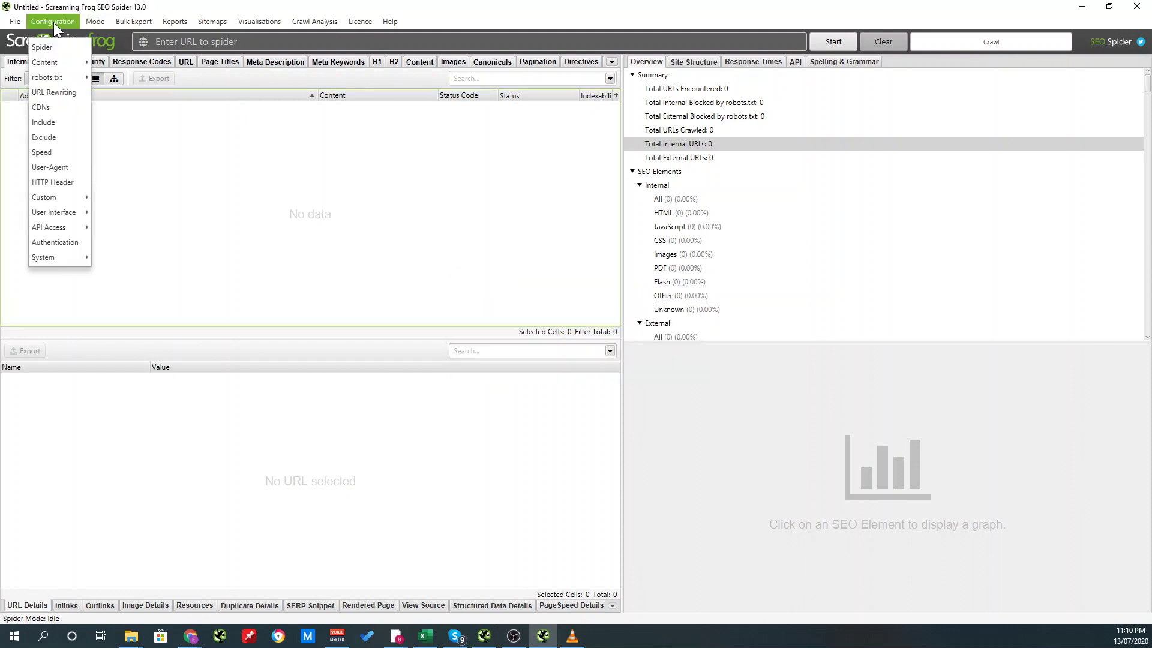
{"action": "left_click", "coordinate": [60, 66]}
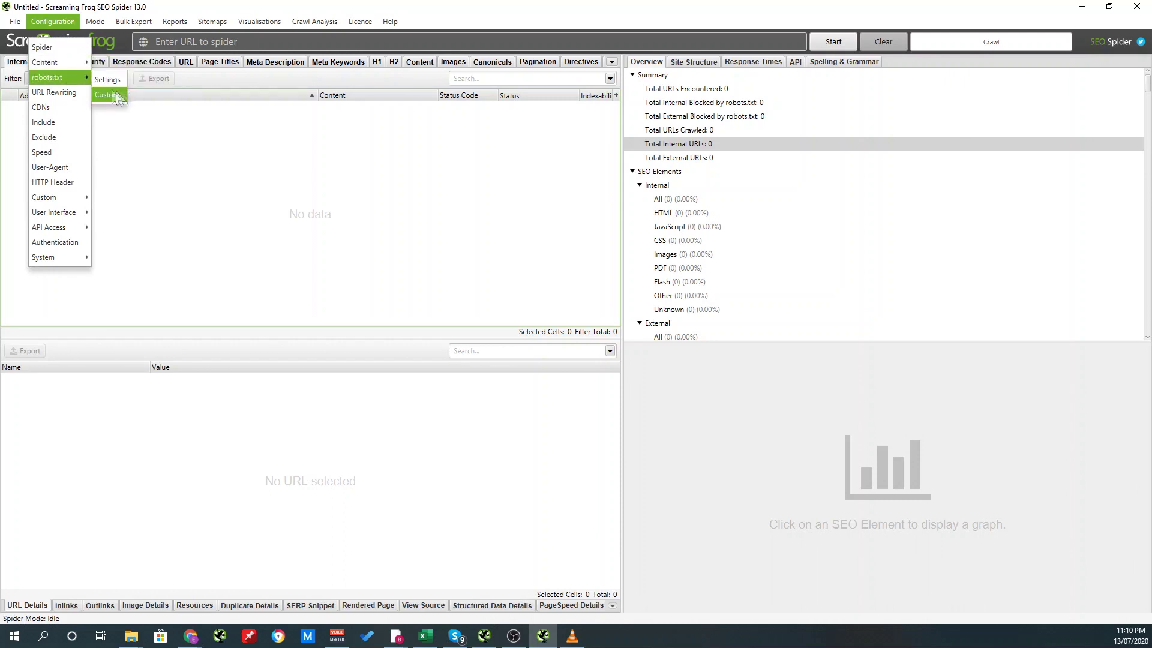
{"action": "left_click", "coordinate": [123, 95]}
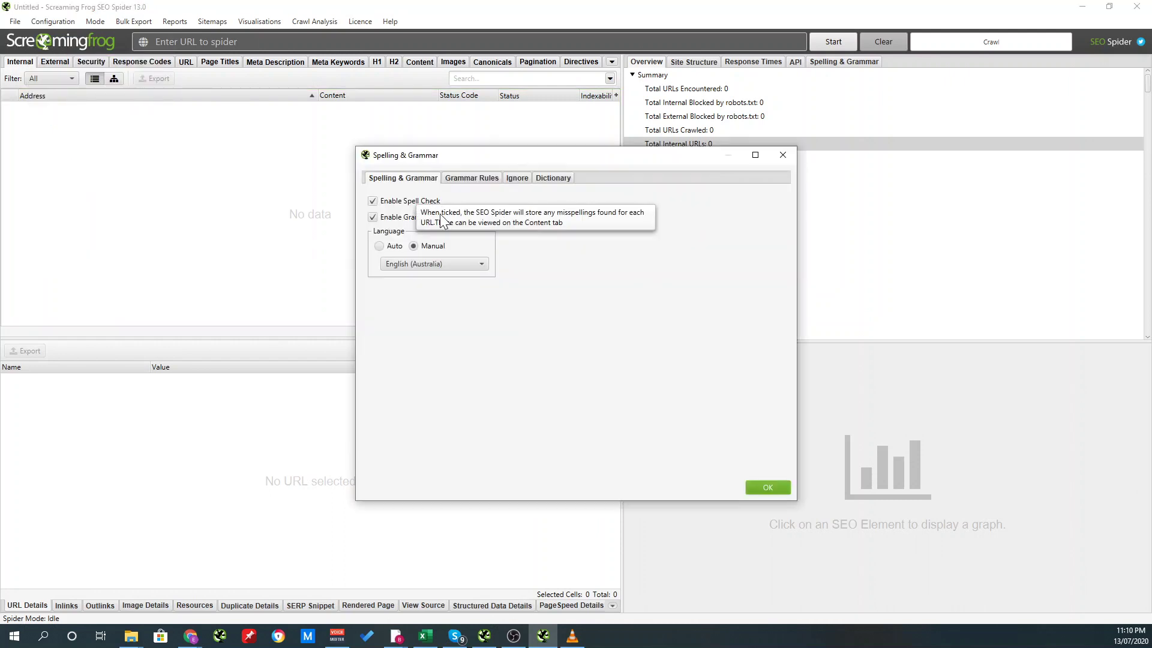
{"action": "left_click", "coordinate": [379, 245]}
{"action": "left_click", "coordinate": [418, 247]}
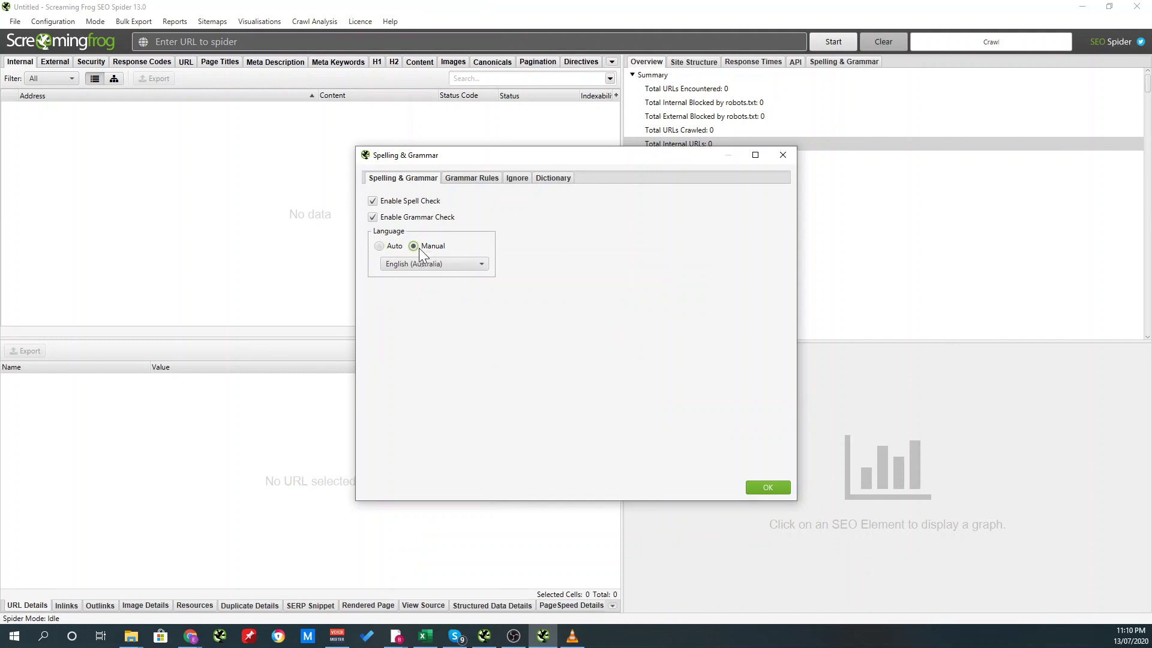
{"action": "left_click", "coordinate": [466, 265]}
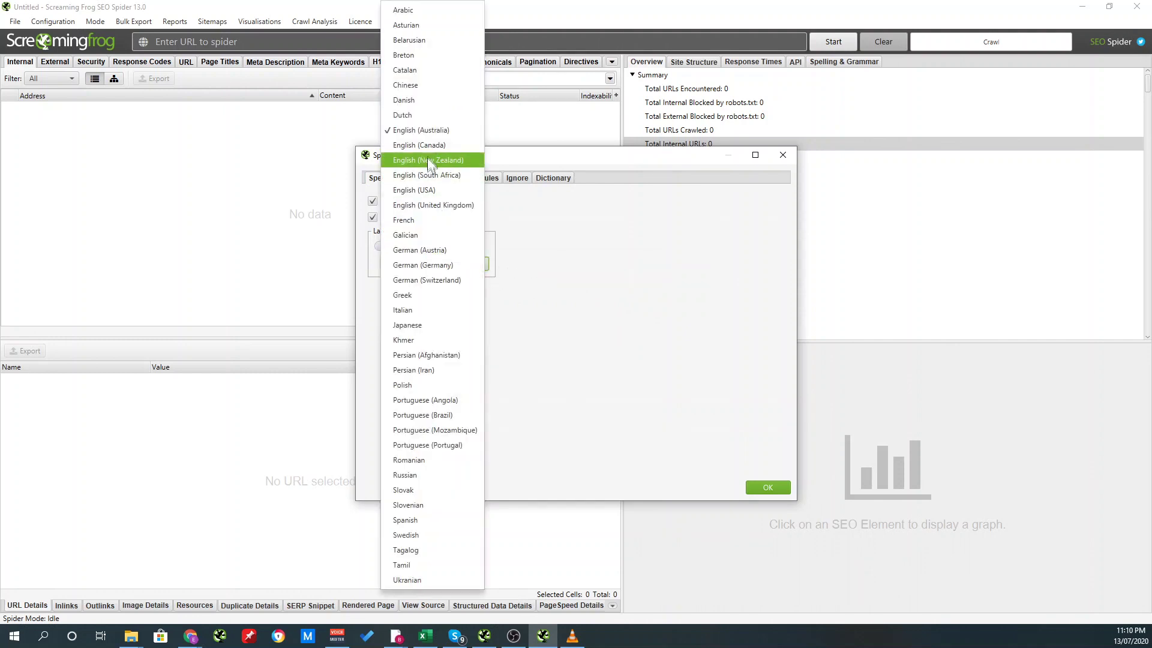
{"action": "left_click", "coordinate": [429, 131]}
Review the Grammar Rules, Ignore and Dictionary lists for the spelling check.
{"action": "left_click", "coordinate": [457, 177]}
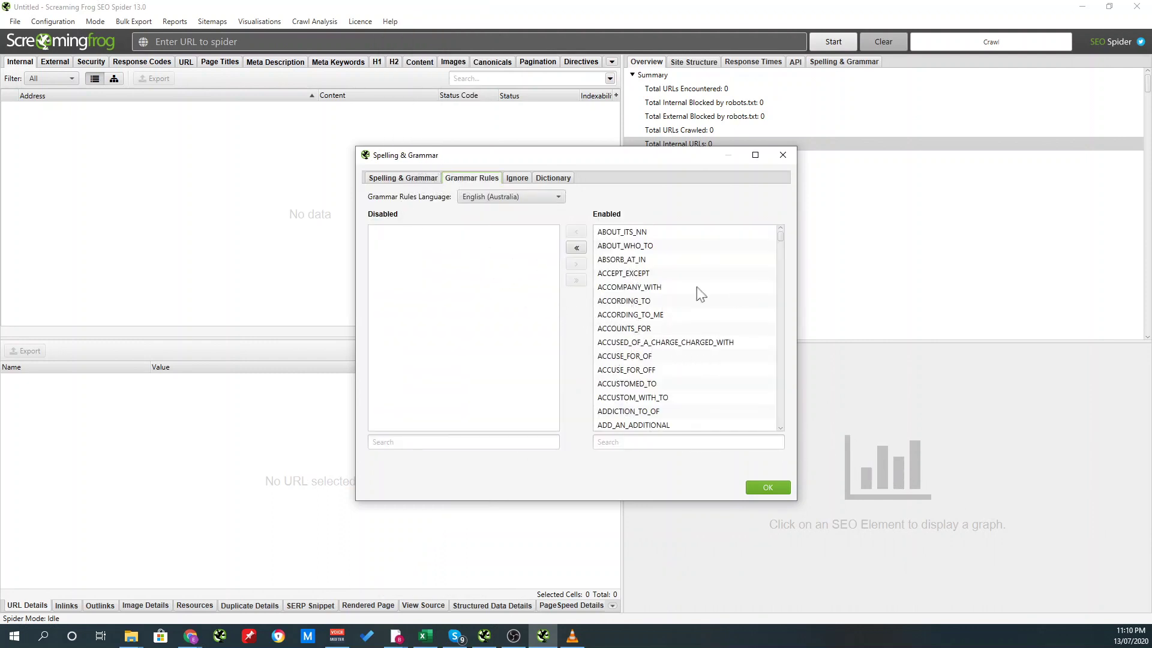
{"action": "left_click", "coordinate": [520, 178]}
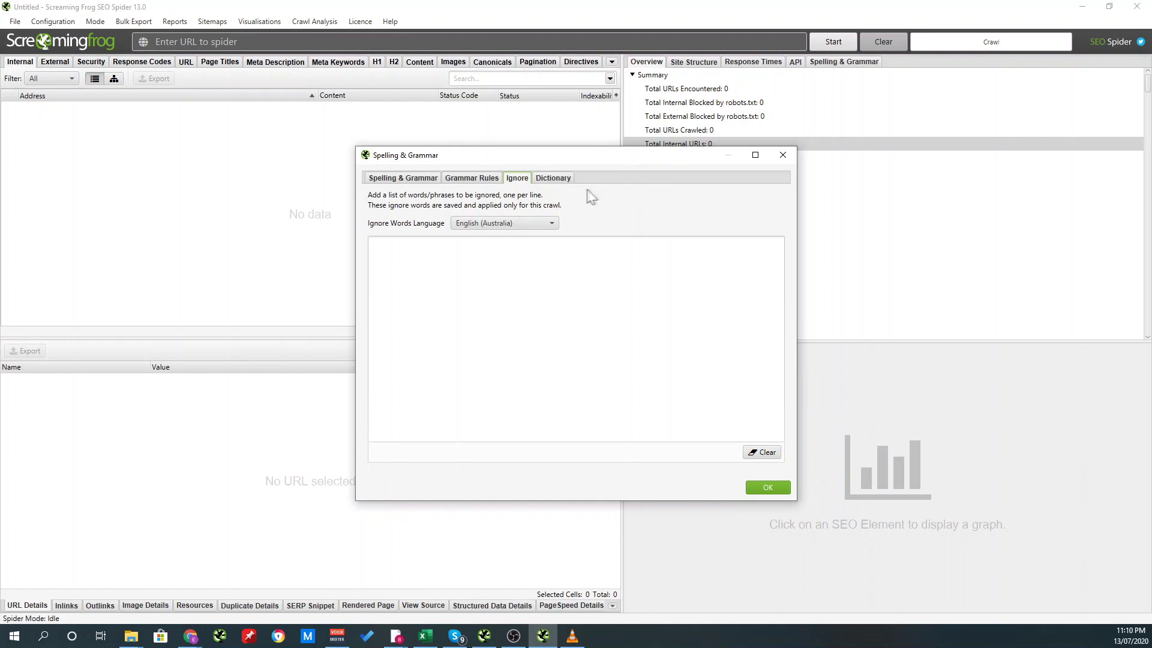
{"action": "left_click", "coordinate": [373, 243]}
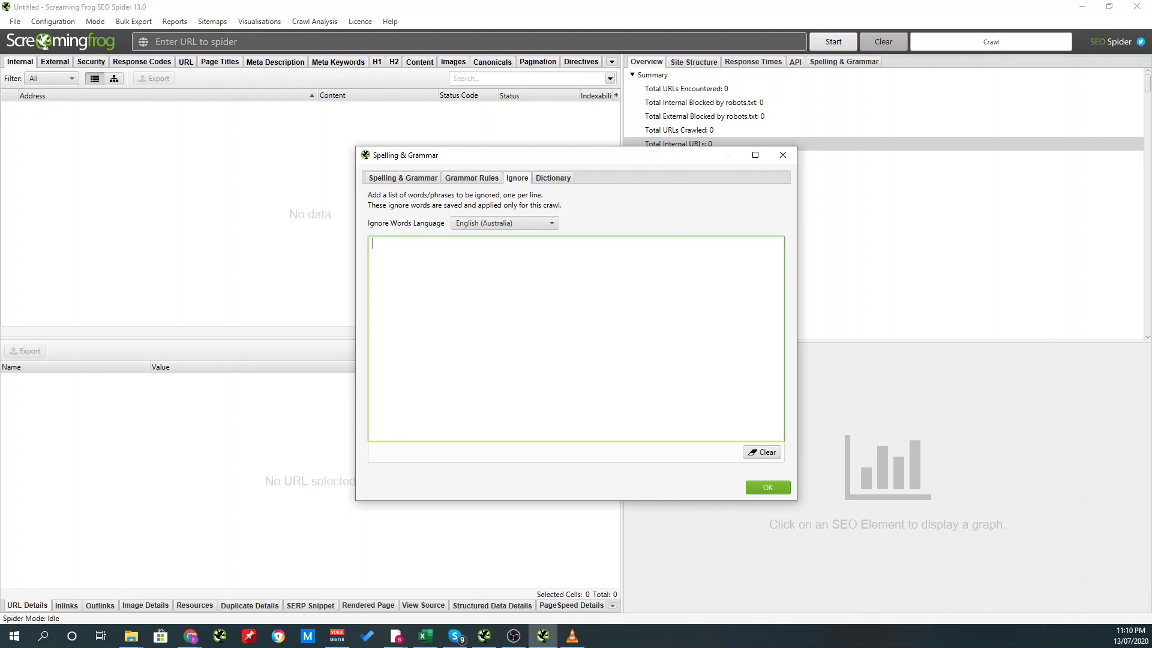
{"action": "left_click", "coordinate": [548, 177]}
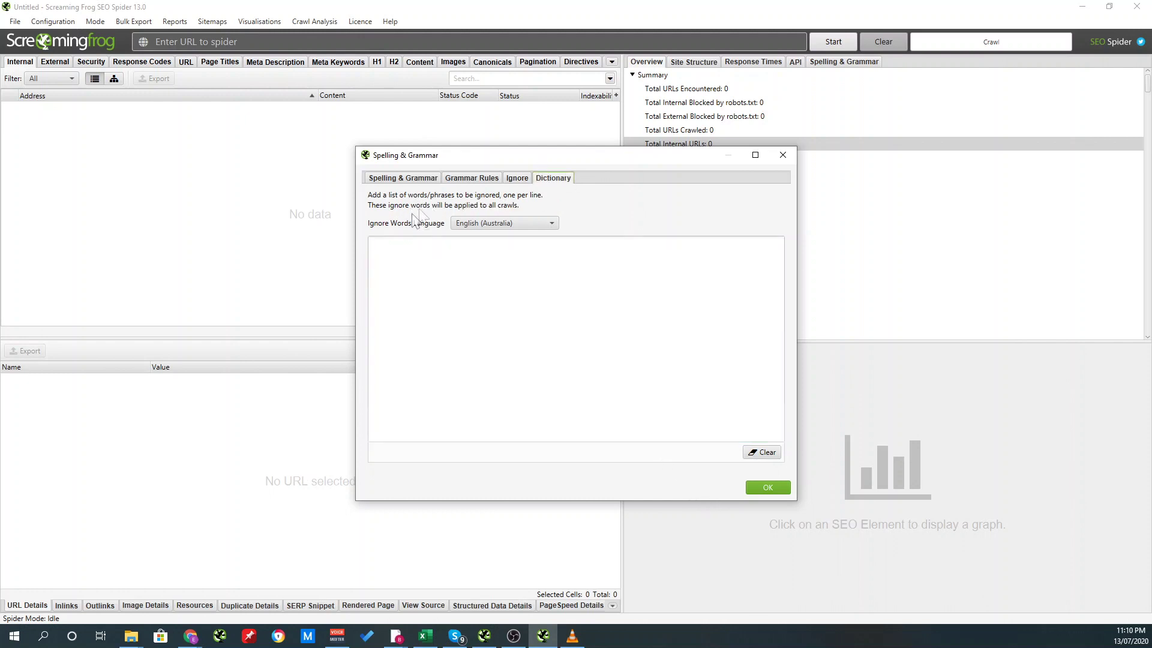
Confirm the spelling settings and run Crawl Analysis on the awo.com.au crawl.
{"action": "left_click", "coordinate": [771, 486]}
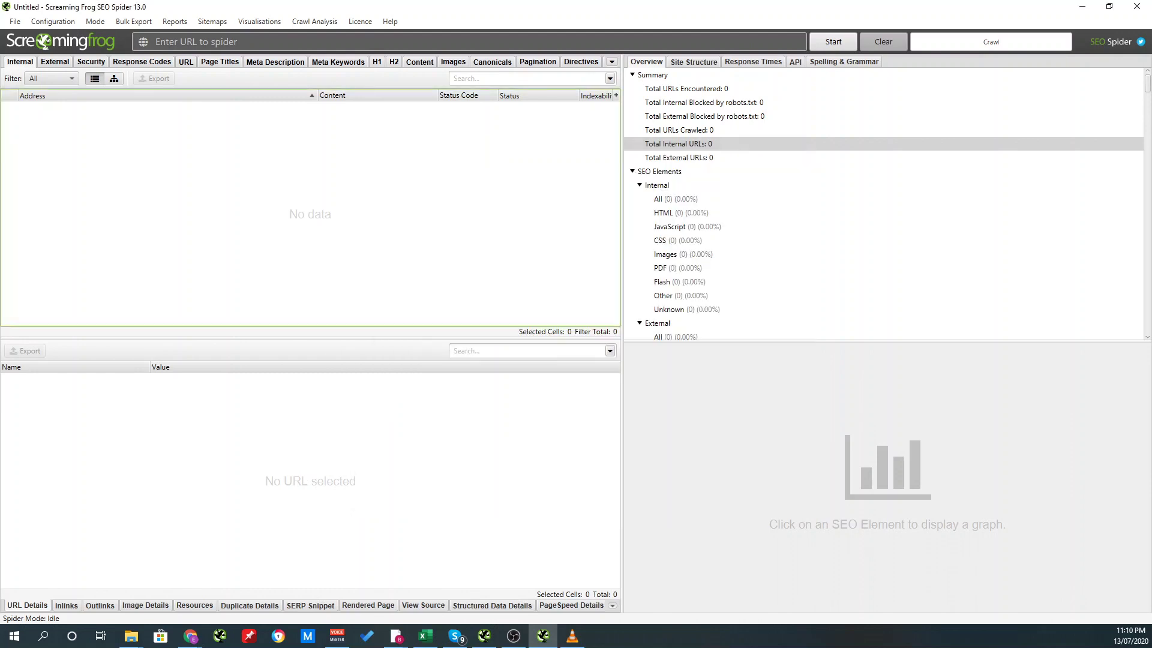
{"action": "left_click", "coordinate": [420, 42]}
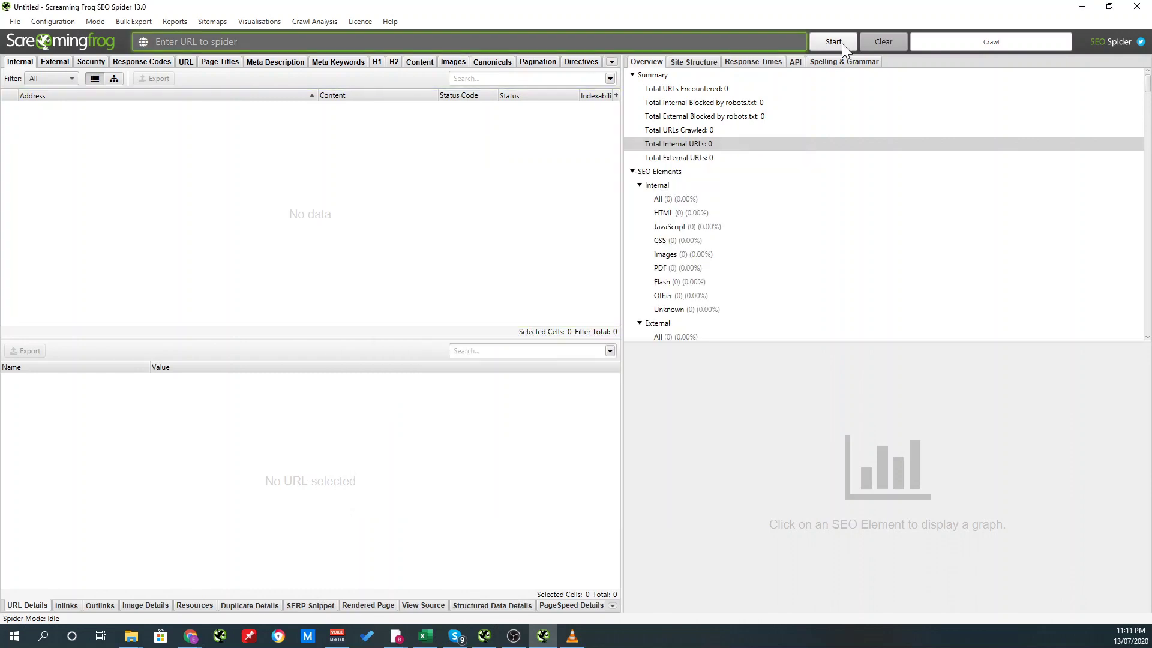
{"action": "key", "text": "alt+Tab"}
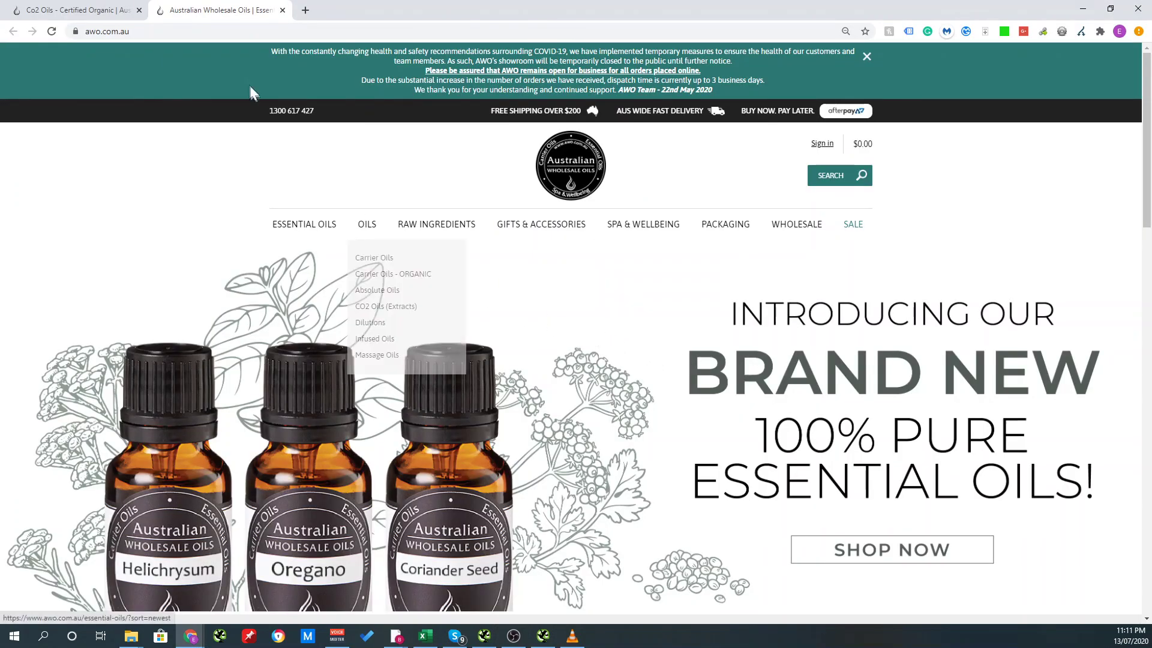
{"action": "key", "text": "alt+Tab"}
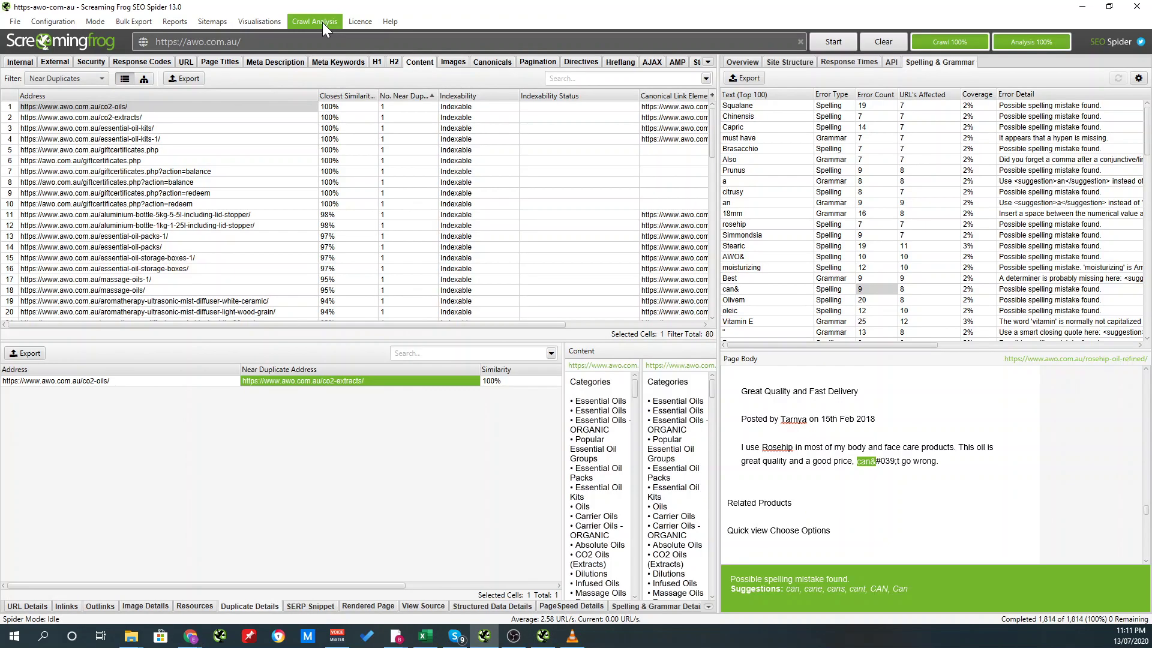
{"action": "left_click", "coordinate": [322, 23]}
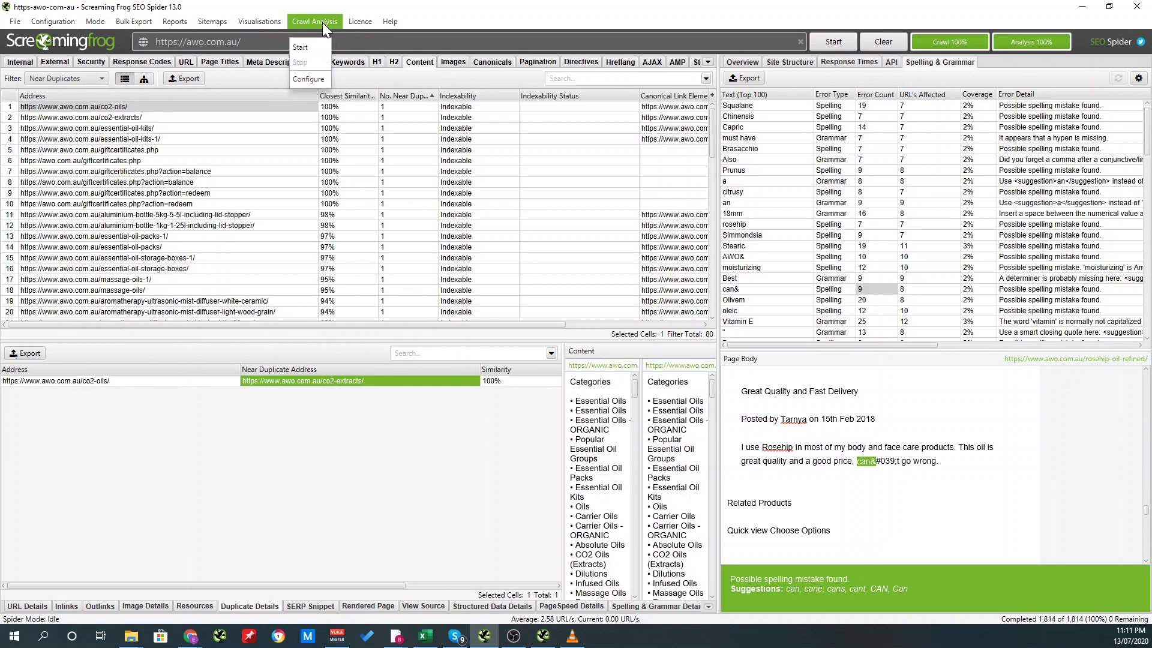
{"action": "left_click", "coordinate": [311, 46]}
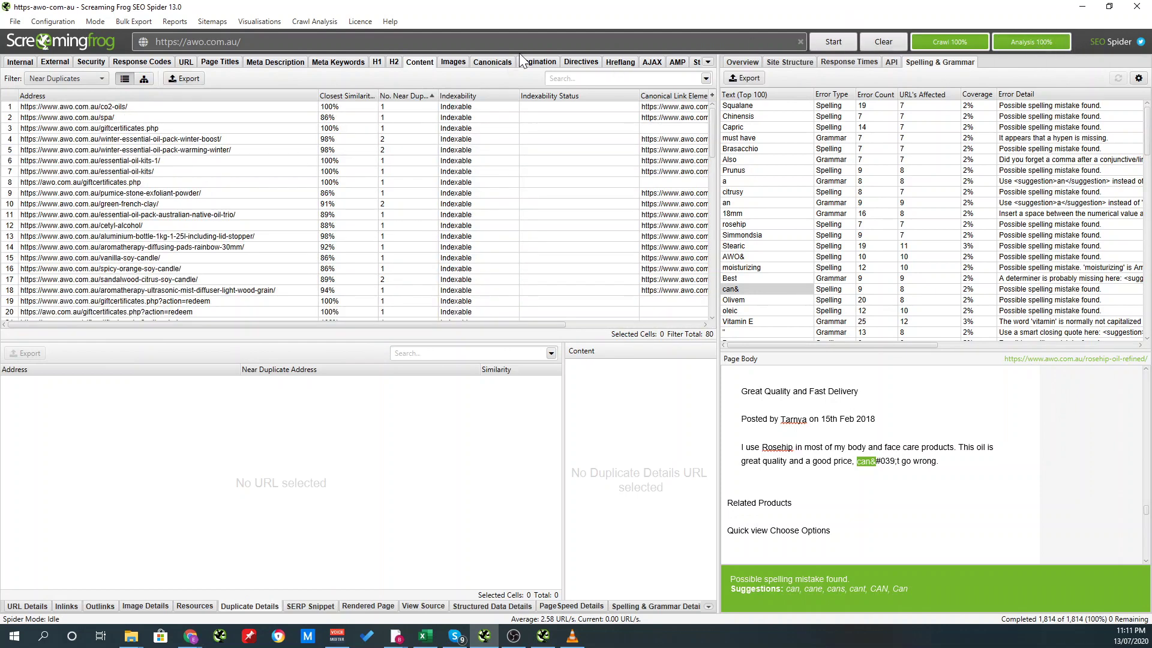
Select co2-oils in Near Duplicates and widen Duplicate Details to show co2-extracts' Indexability.
{"action": "left_click", "coordinate": [708, 62]}
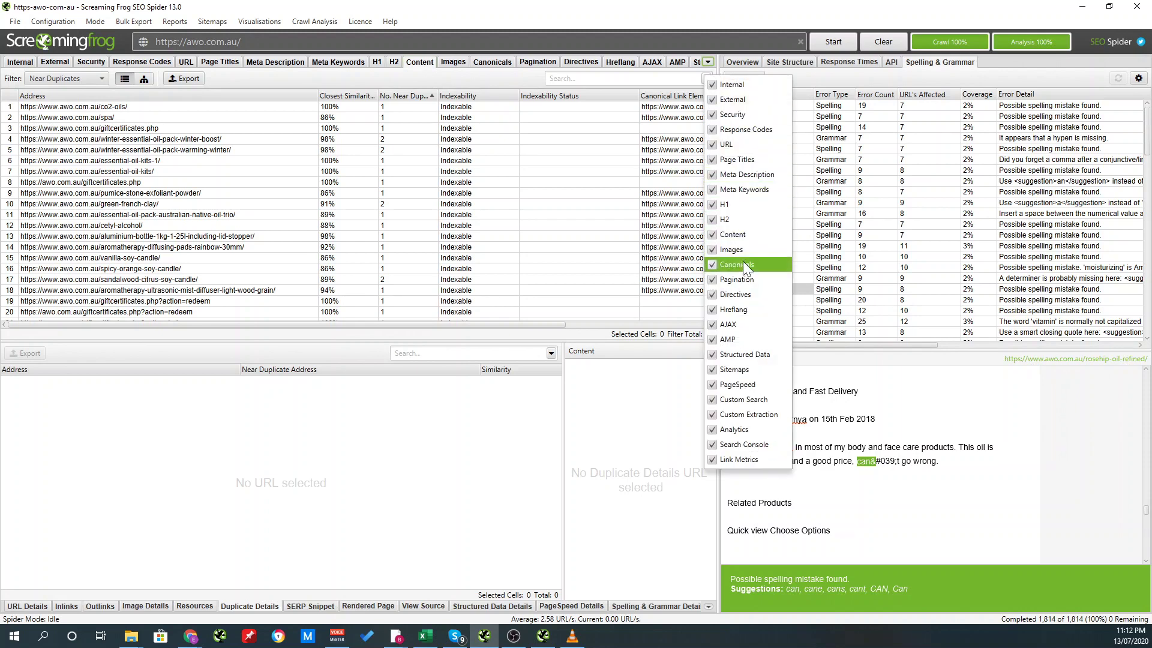
{"action": "key", "text": "Escape"}
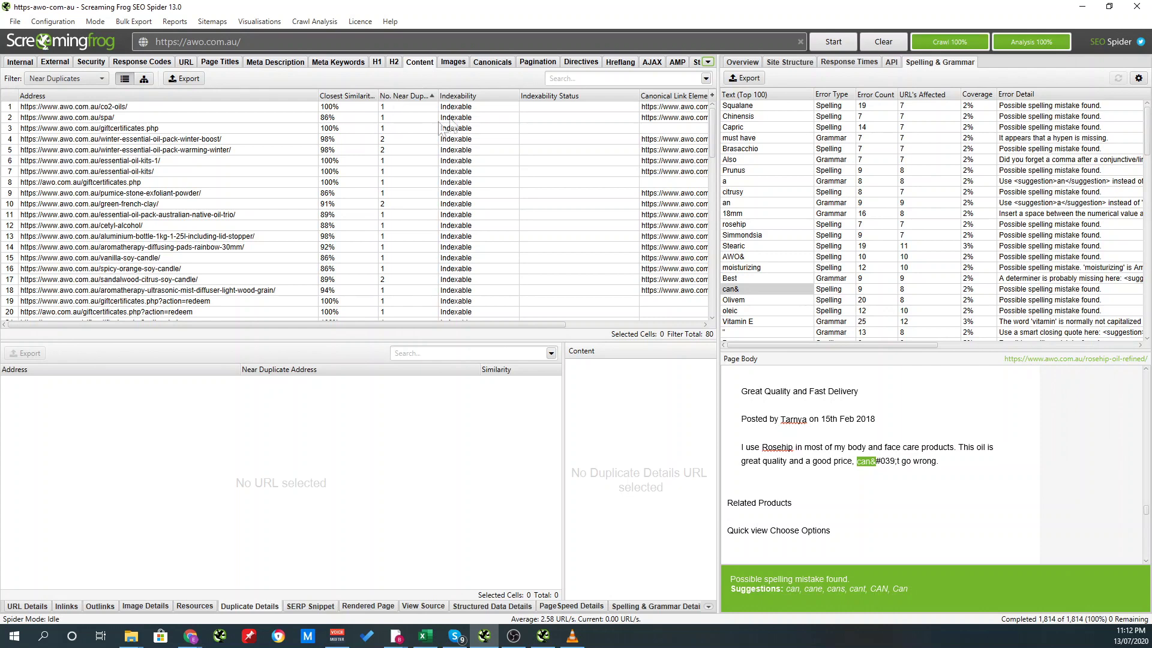
{"action": "left_click", "coordinate": [145, 108]}
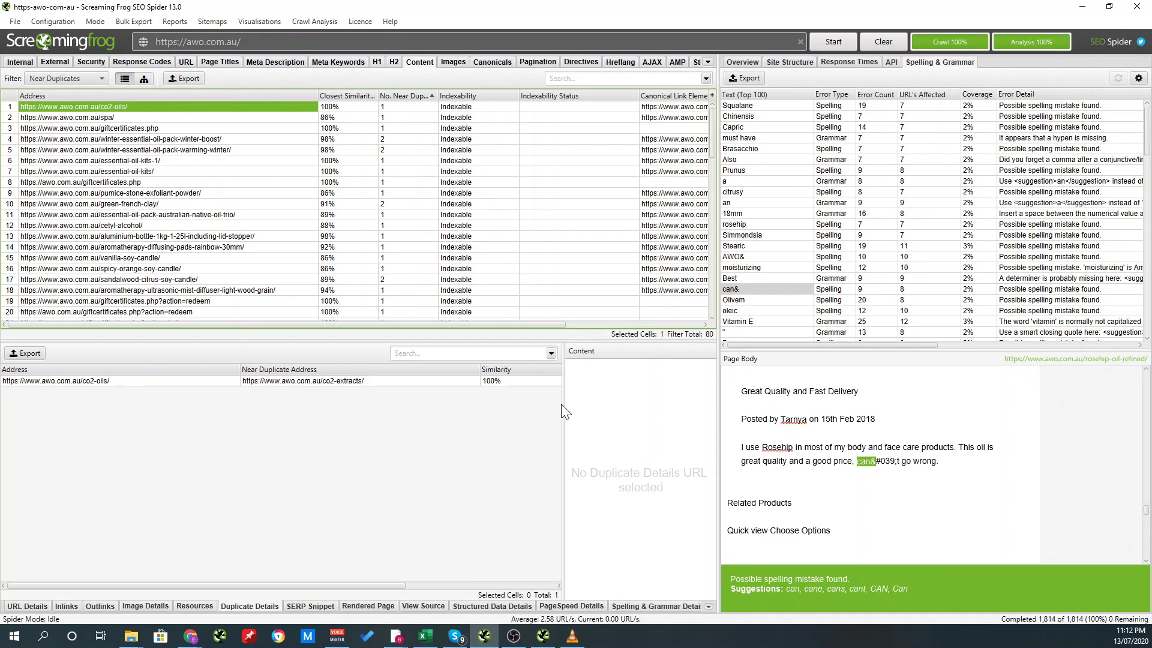
{"action": "left_click_drag", "start_coordinate": [562, 406], "coordinate": [630, 393]}
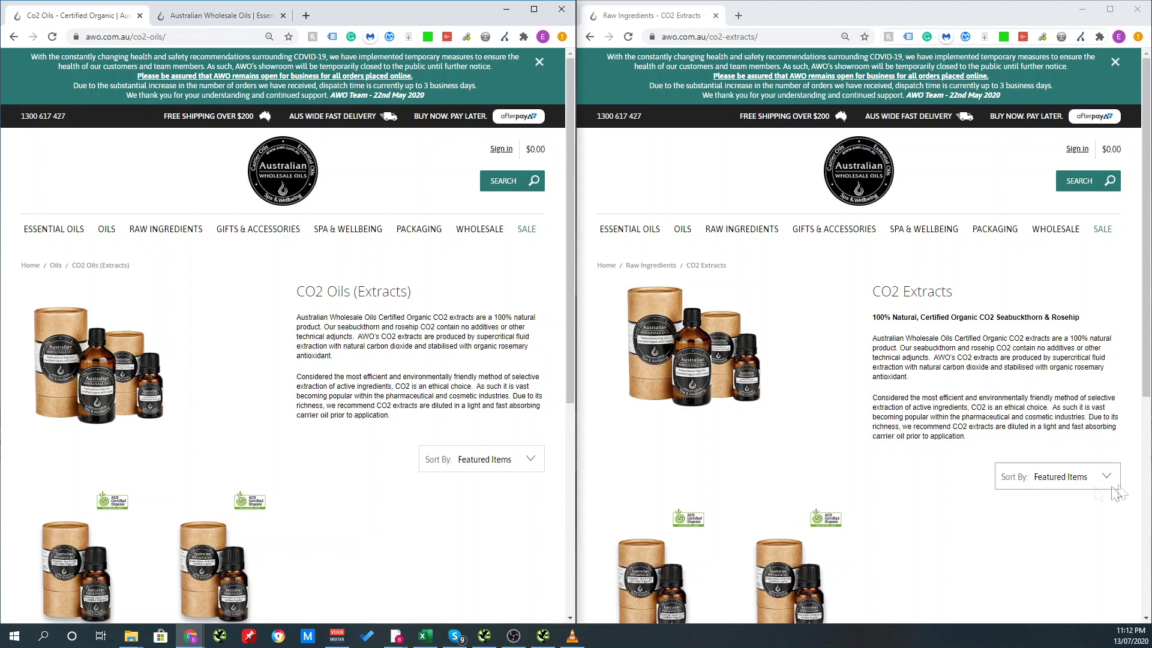
Compare the CO2 Extracts and CO2 Oils page descriptions side by side, then show Directives.
{"action": "left_click_drag", "start_coordinate": [1016, 443], "coordinate": [875, 338]}
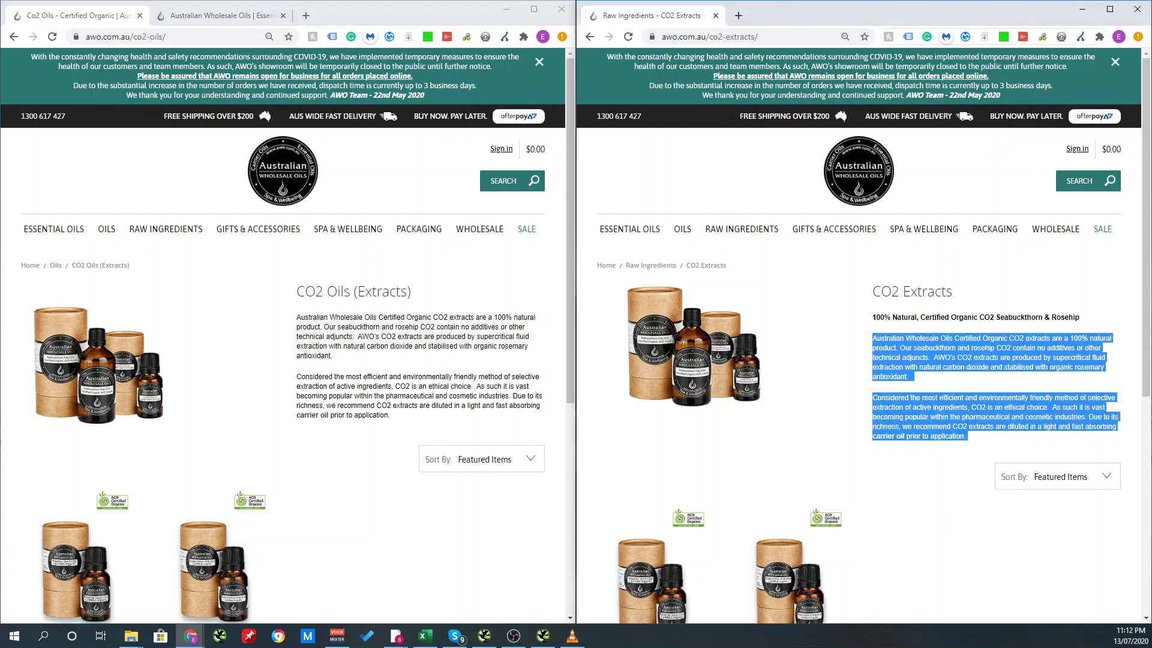
{"action": "left_click", "coordinate": [430, 391]}
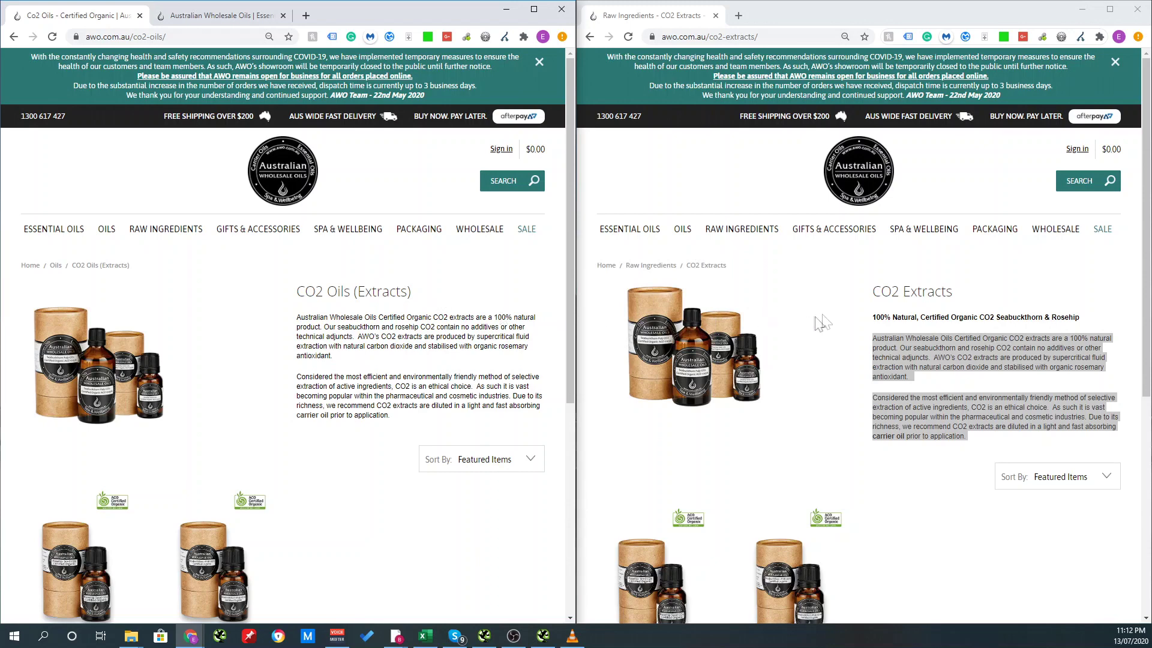
{"action": "left_click", "coordinate": [1042, 376]}
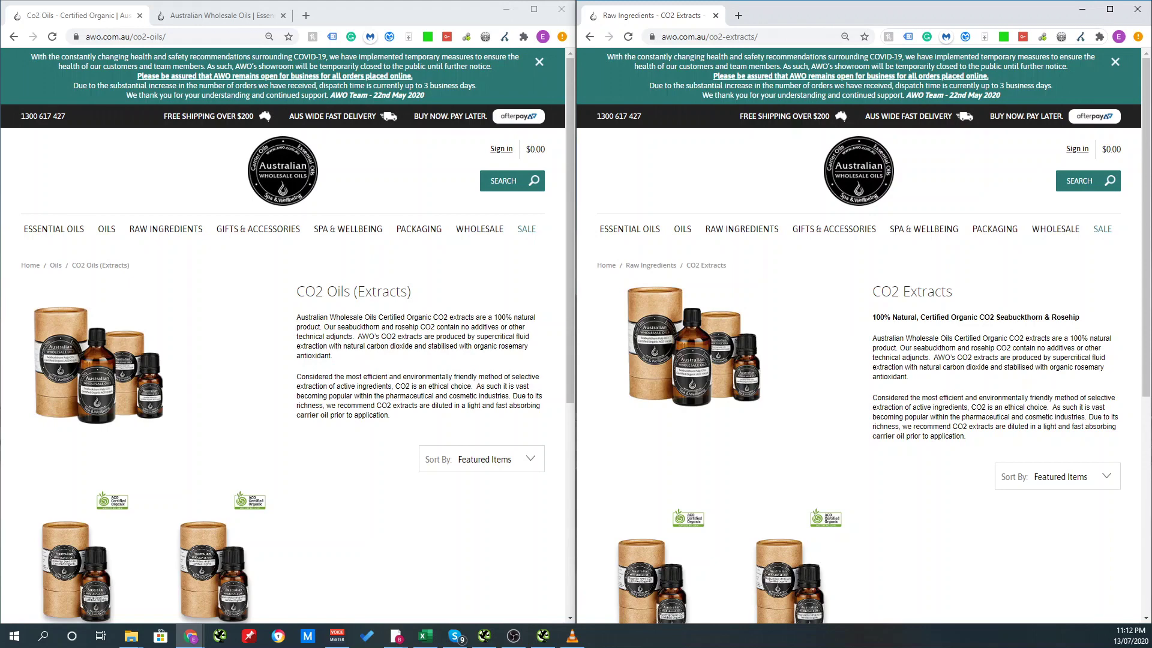
{"action": "left_click", "coordinate": [522, 342]}
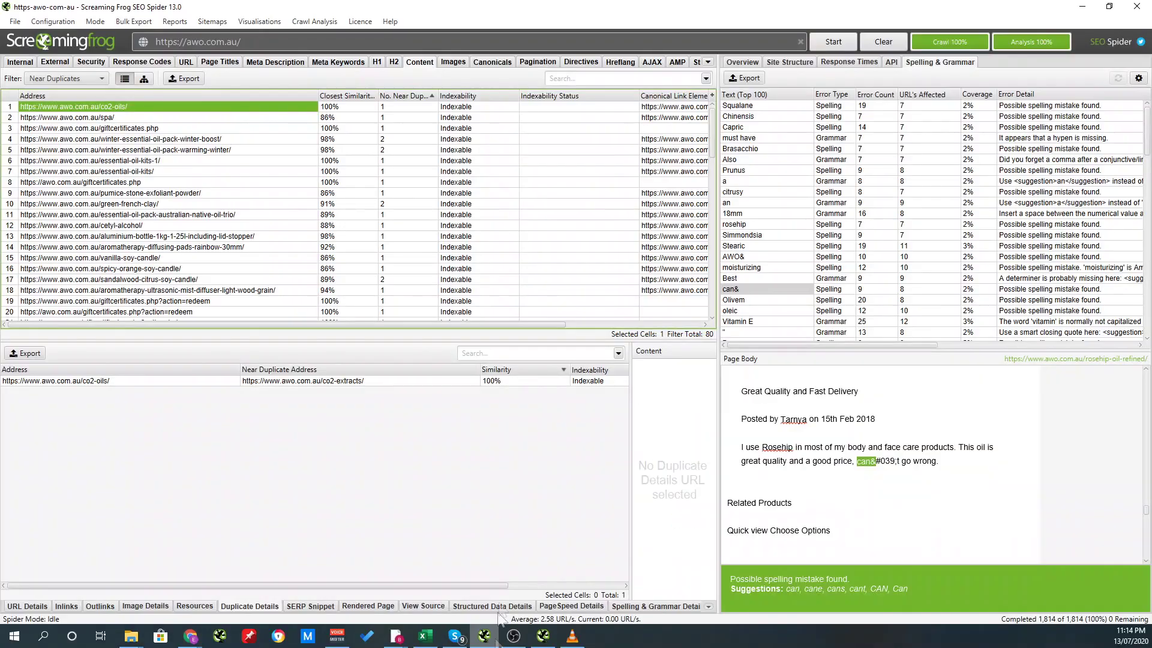
{"action": "left_click", "coordinate": [579, 62]}
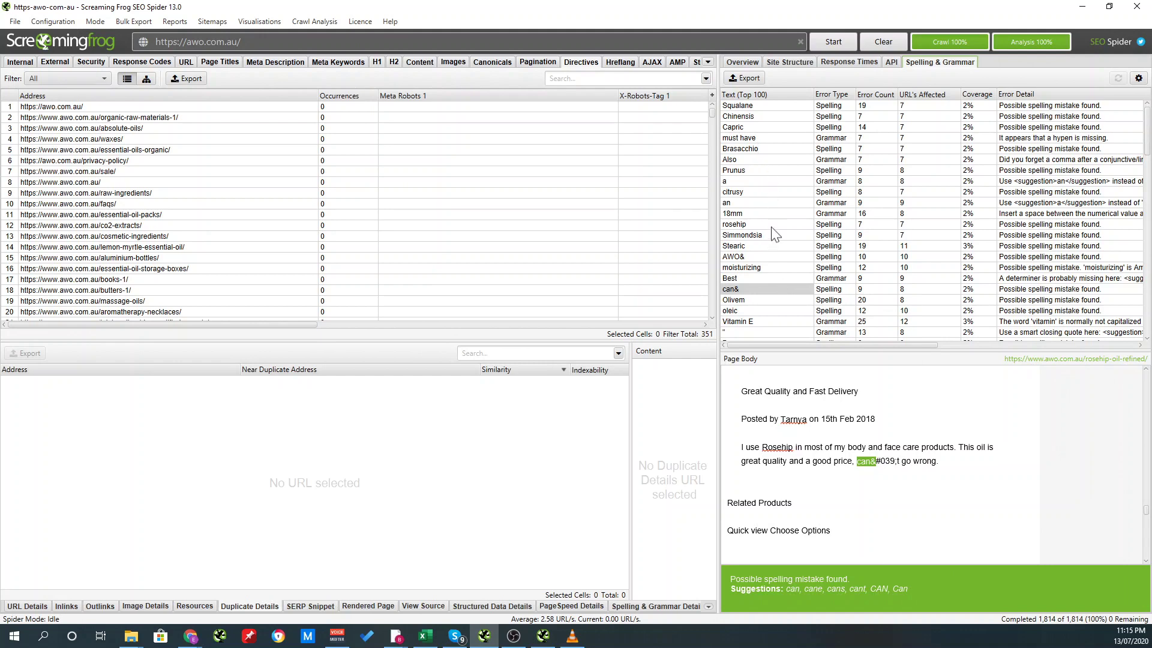
Sort spelling errors by Error Count ascending and inspect the can& error on rosehip-oil-refined.
{"action": "scroll", "coordinate": [774, 234], "scroll_direction": "down", "scroll_amount": 3}
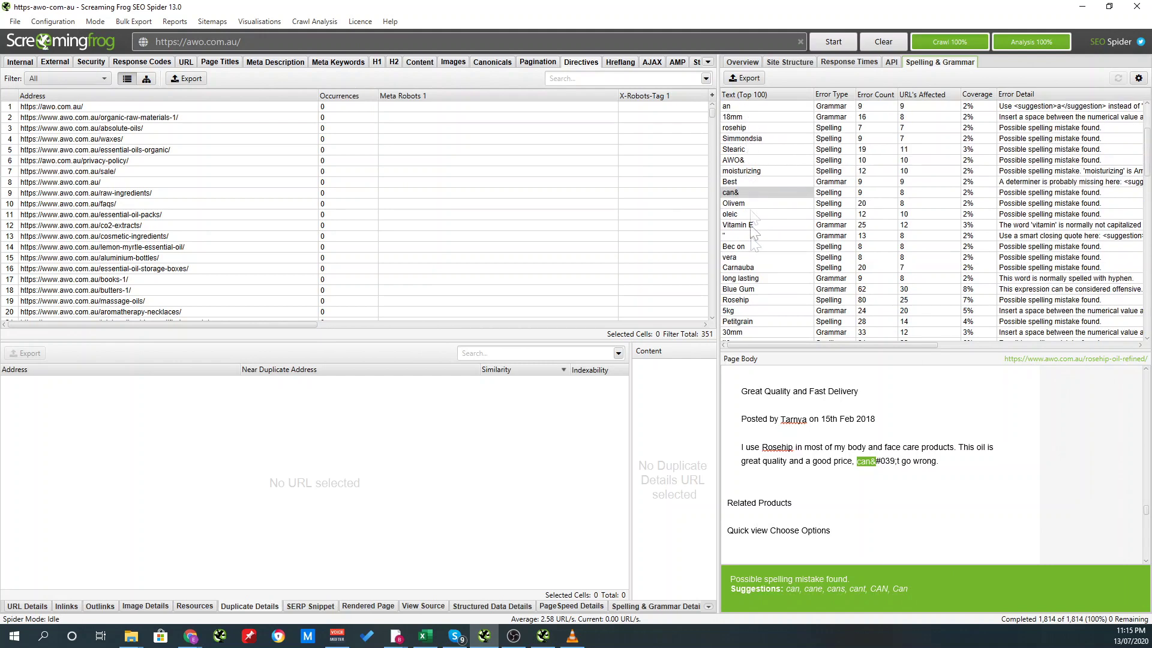
{"action": "left_click", "coordinate": [748, 299]}
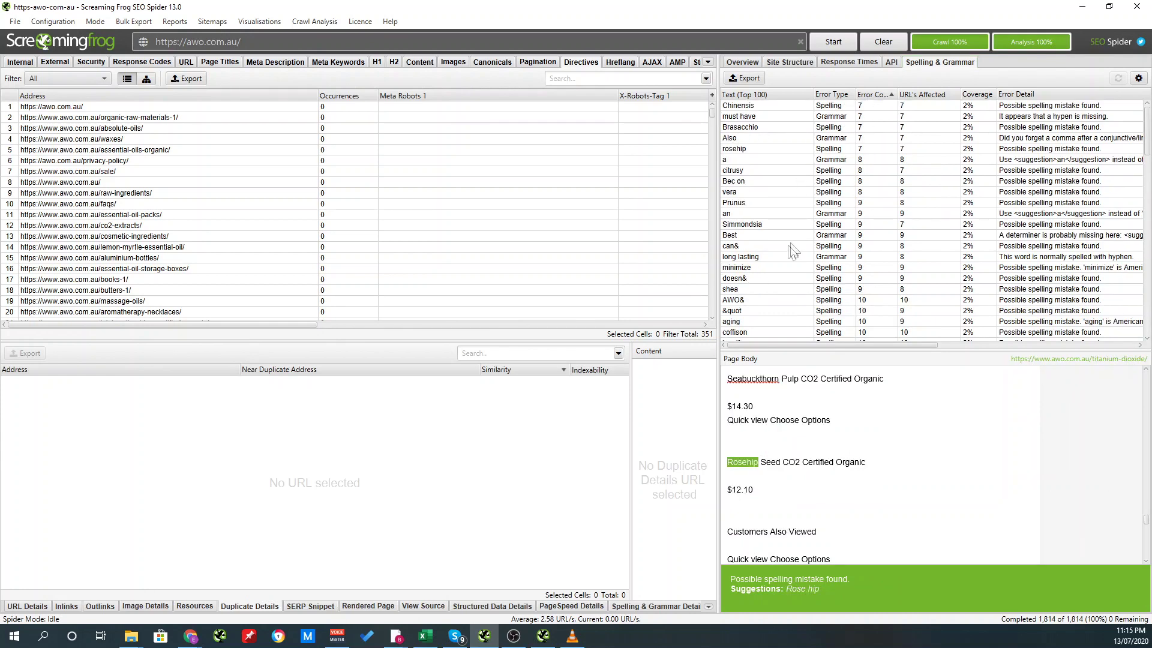
{"action": "left_click", "coordinate": [752, 248]}
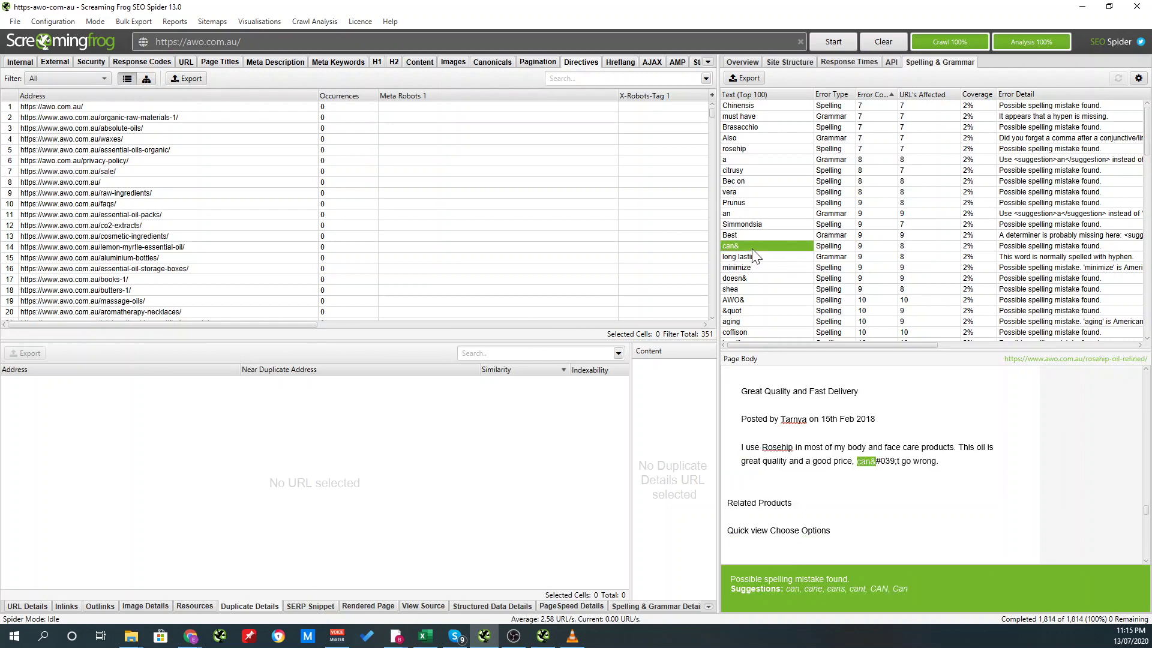